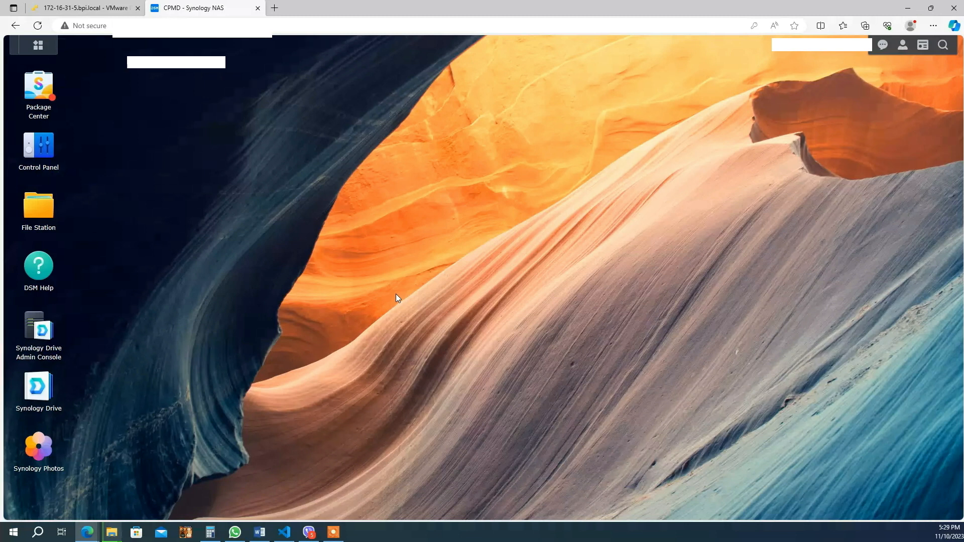
# Open the NFS permissions of the VMWARE shared folder and go from there to the NFS service settings
pyautogui.click(45, 158)
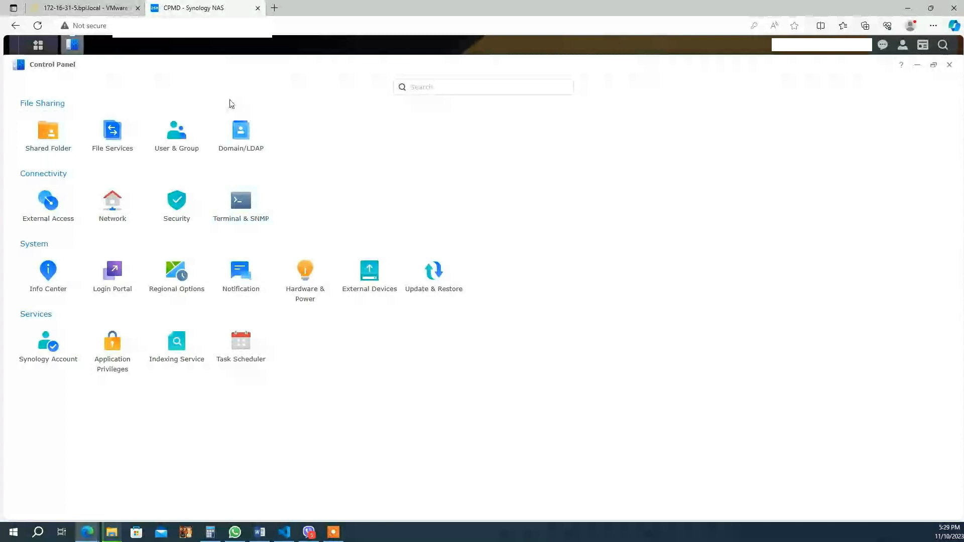
pyautogui.click(53, 136)
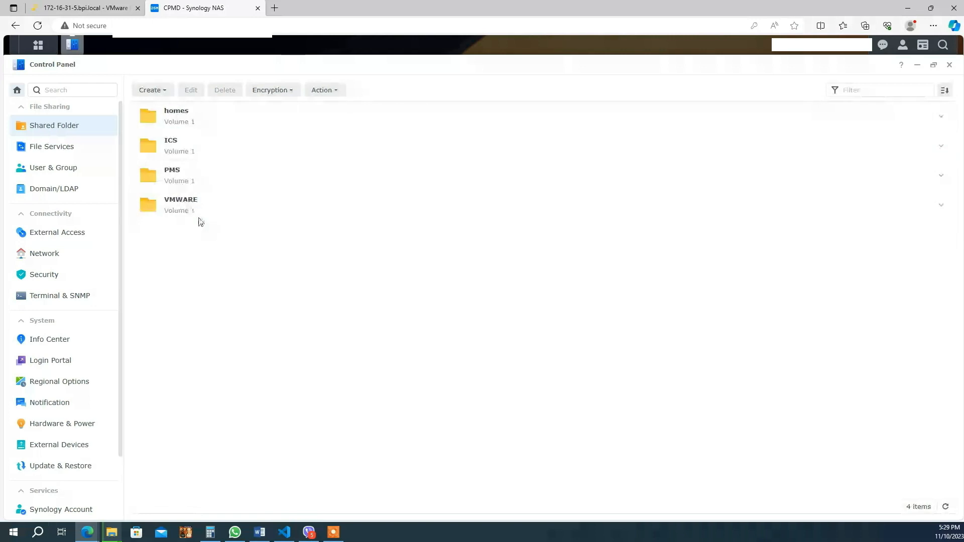
pyautogui.click(178, 209)
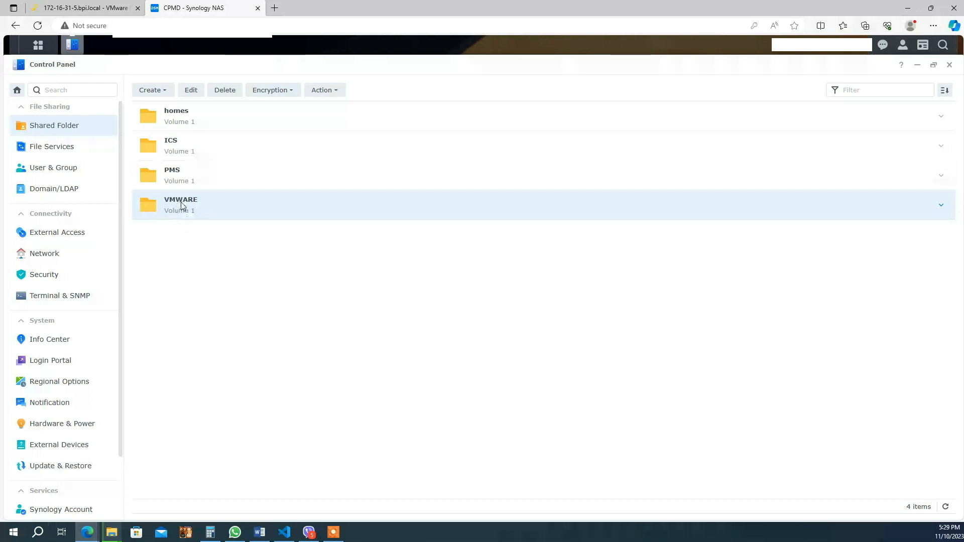
pyautogui.click(197, 94)
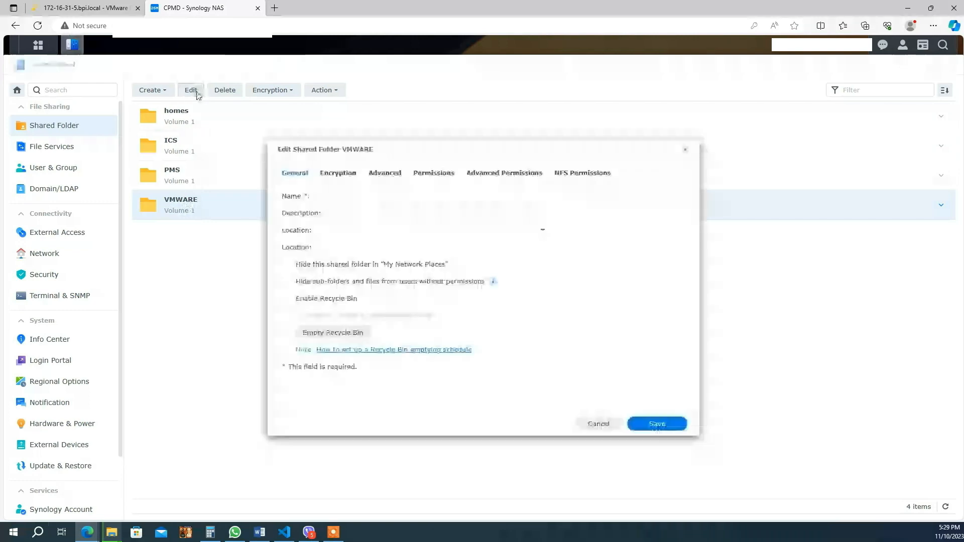
pyautogui.click(569, 176)
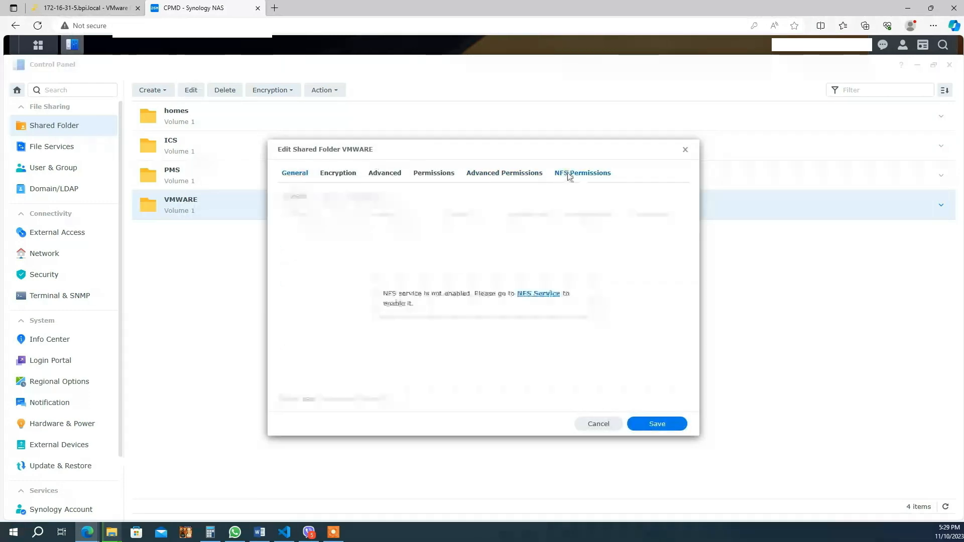
pyautogui.click(537, 295)
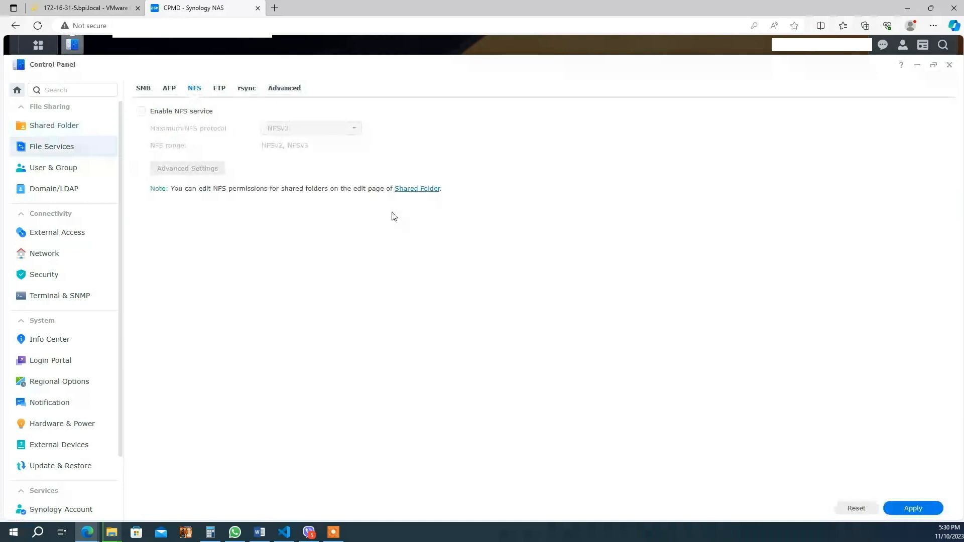
# Enable the NFS service with NFSv4 as the maximum NFS protocol and apply the change
pyautogui.click(141, 112)
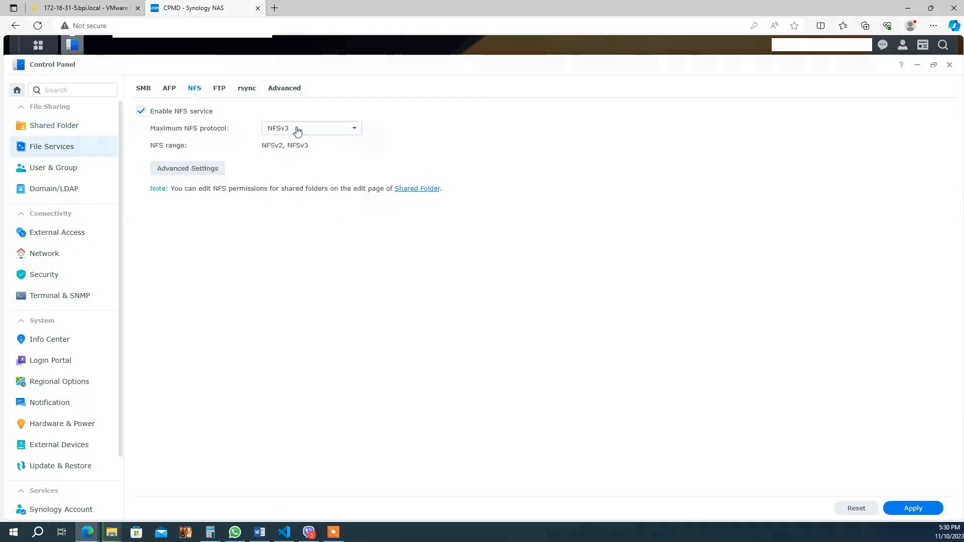
pyautogui.click(356, 131)
pyautogui.click(294, 162)
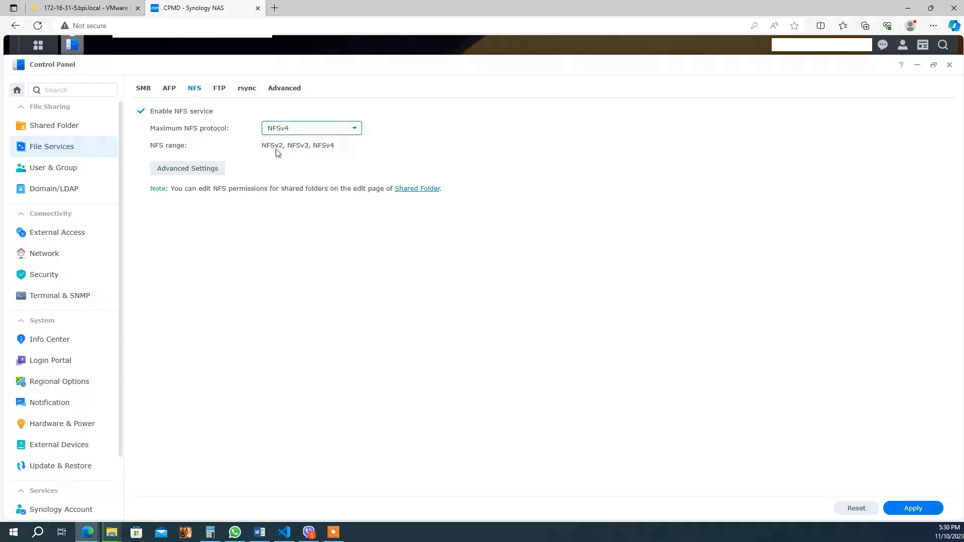
pyautogui.click(913, 508)
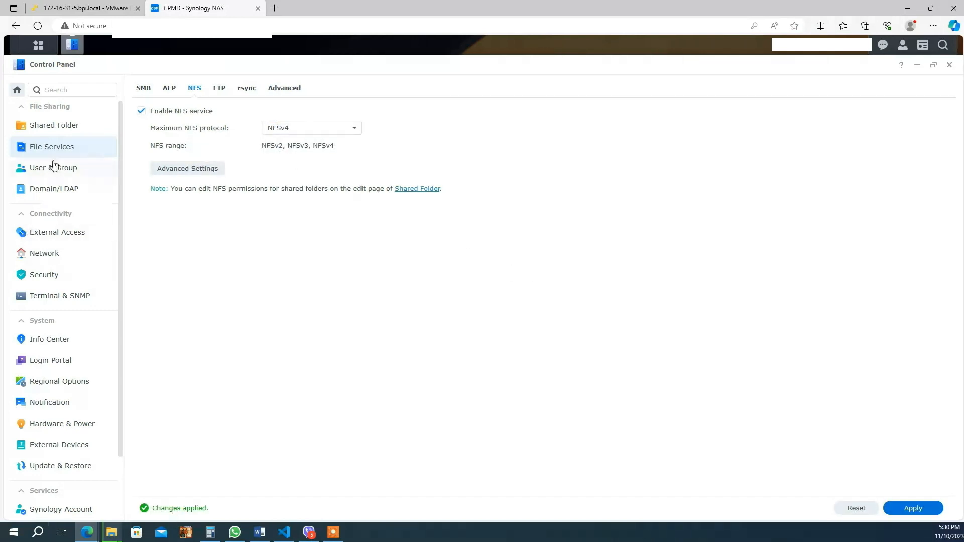
# Create a Read/Write NFS rule on the VMWARE shared folder for the host's IP, allowing non-privileged ports and mounted subfolders, and save it
pyautogui.click(45, 127)
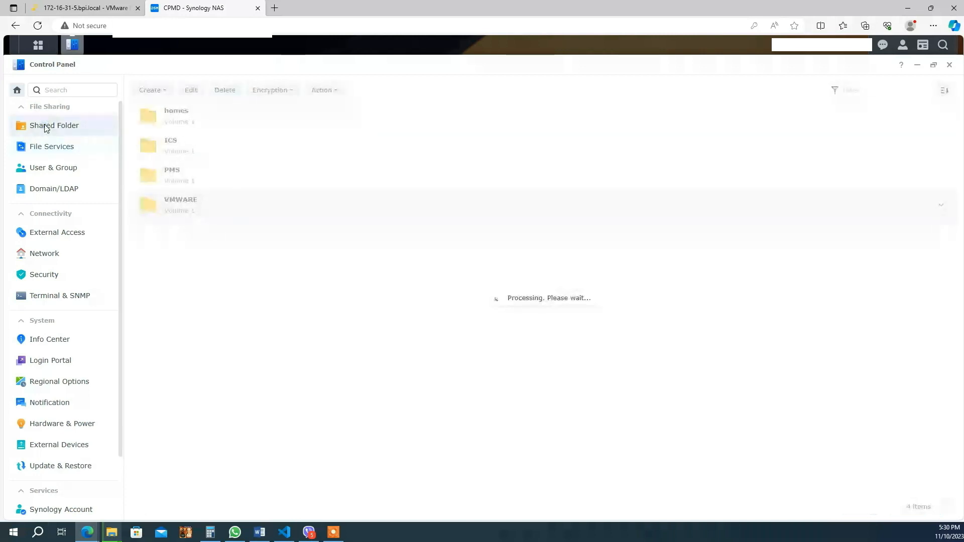
pyautogui.click(185, 207)
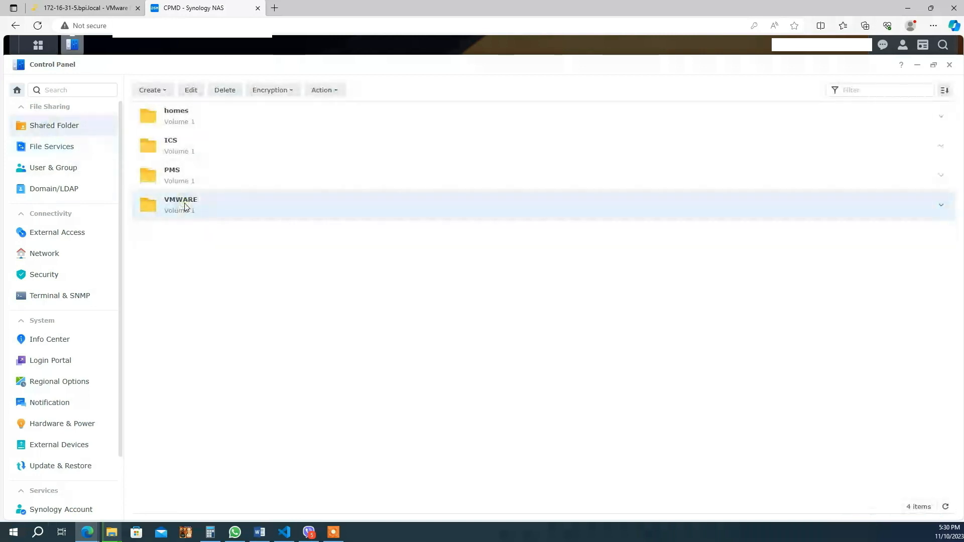
pyautogui.click(191, 90)
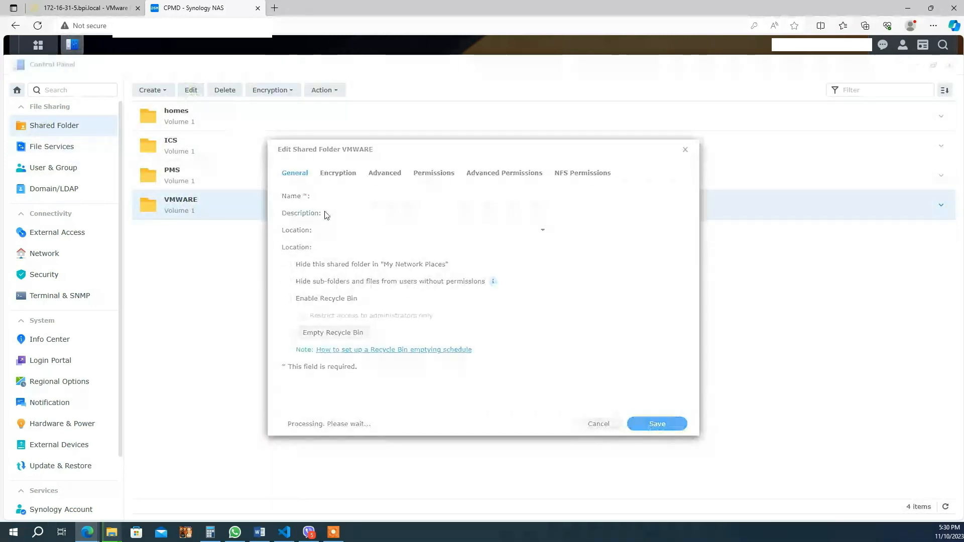
pyautogui.click(578, 177)
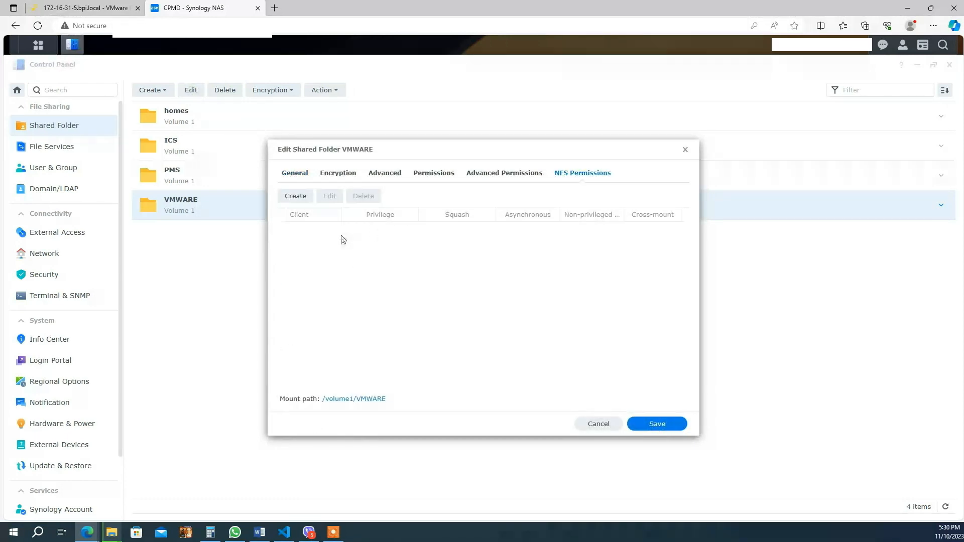
pyautogui.click(296, 196)
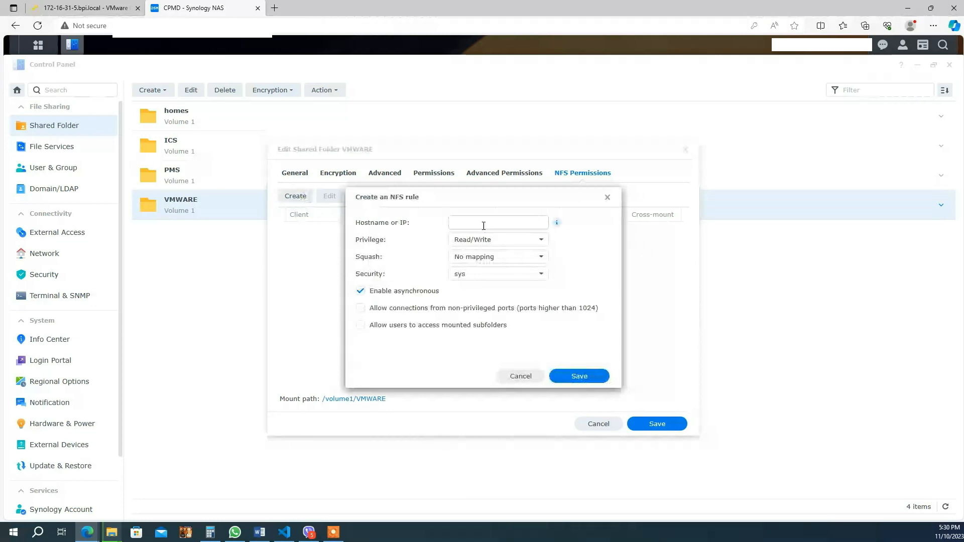
pyautogui.click(473, 223)
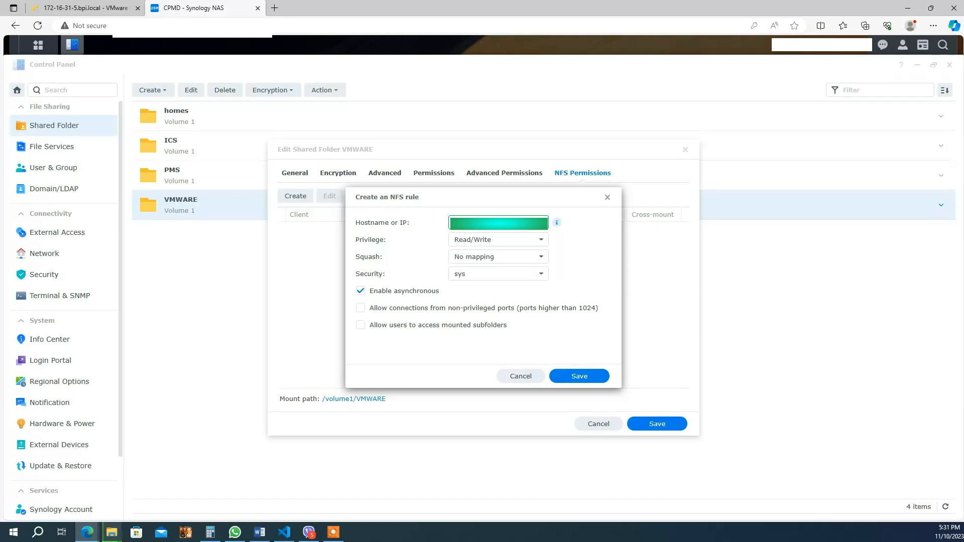
pyautogui.click(361, 308)
pyautogui.click(579, 377)
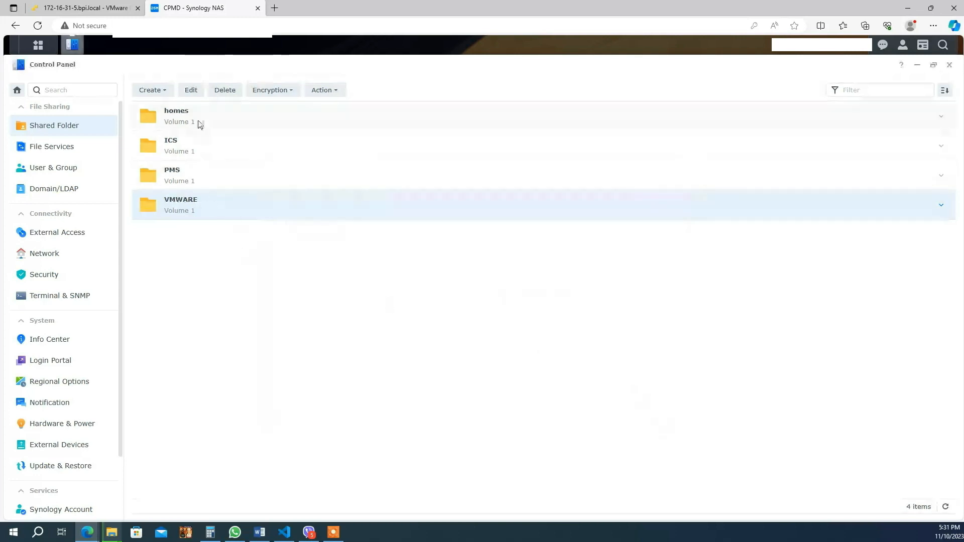
# Reopen the VMWARE shared folder's NFS permissions to check the saved rule and its mount path
pyautogui.click(191, 90)
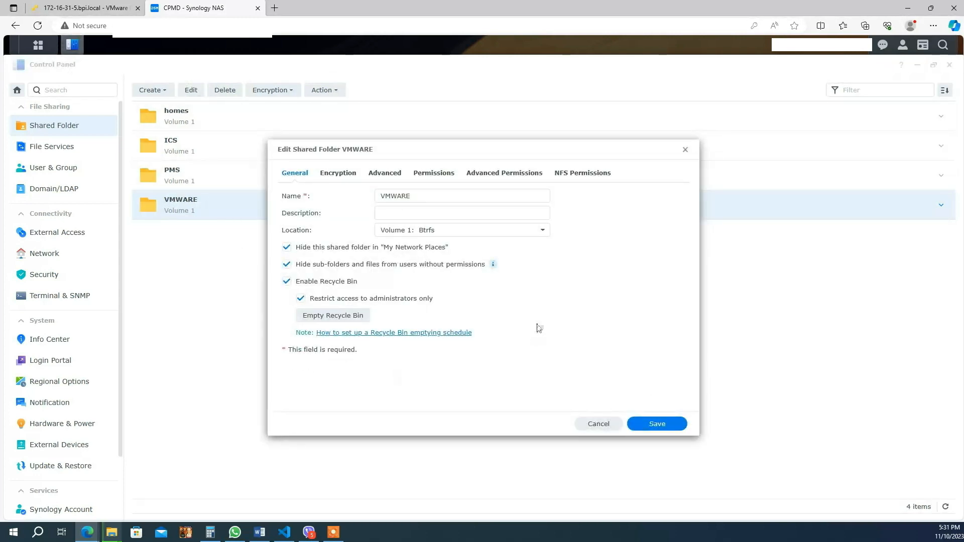
pyautogui.click(583, 173)
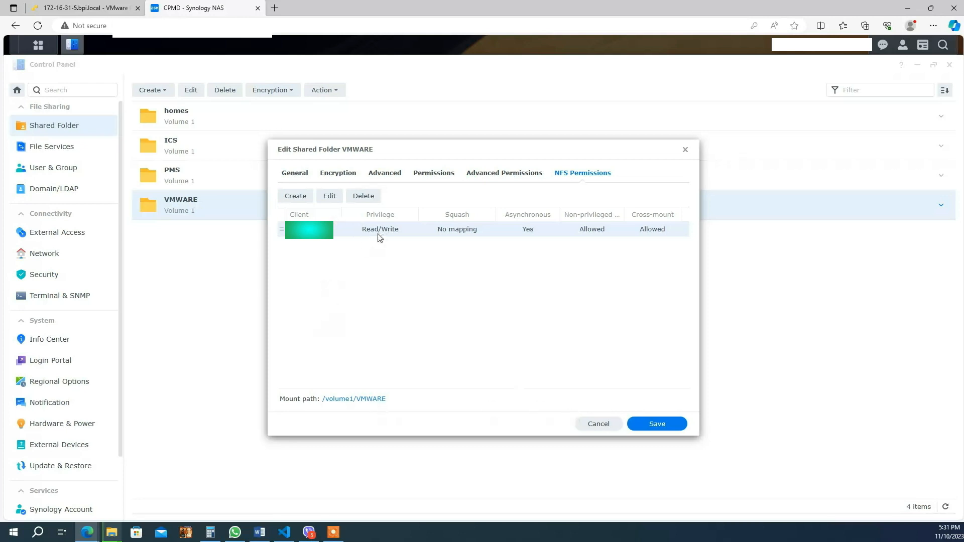
# Switch to VMware ESXi, start a new datastore that mounts an NFS share, name it ICS FILES and fill in the NFS server address
pyautogui.click(90, 8)
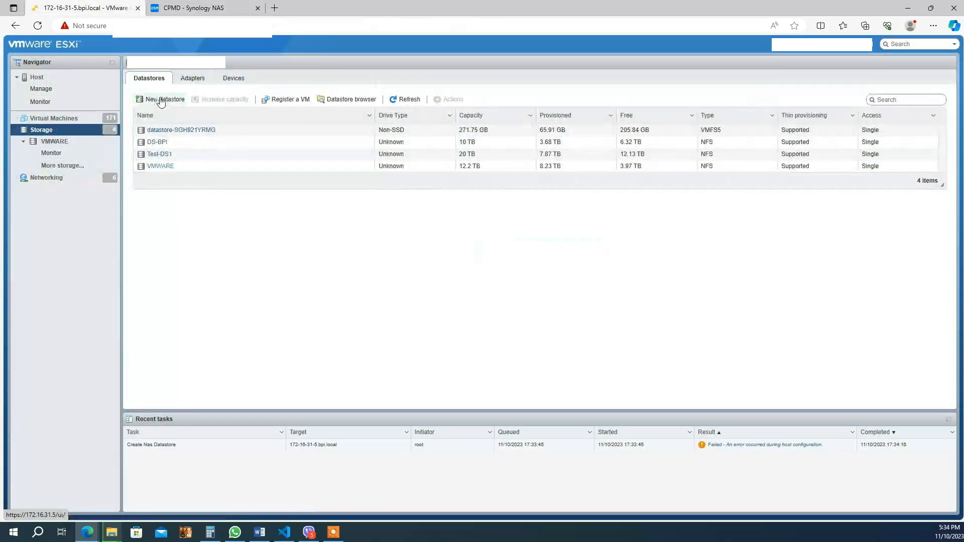
pyautogui.click(162, 99)
pyautogui.click(420, 239)
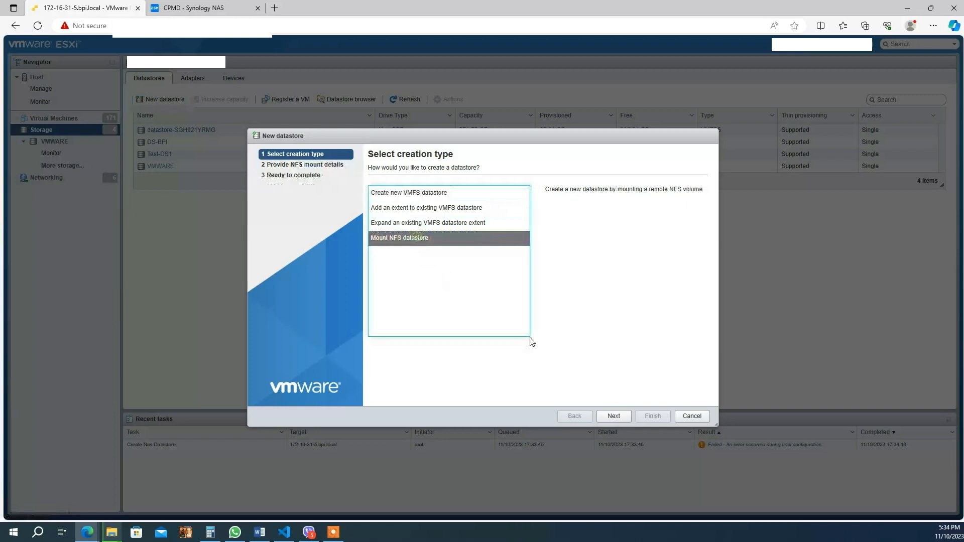
pyautogui.click(619, 416)
pyautogui.click(500, 192)
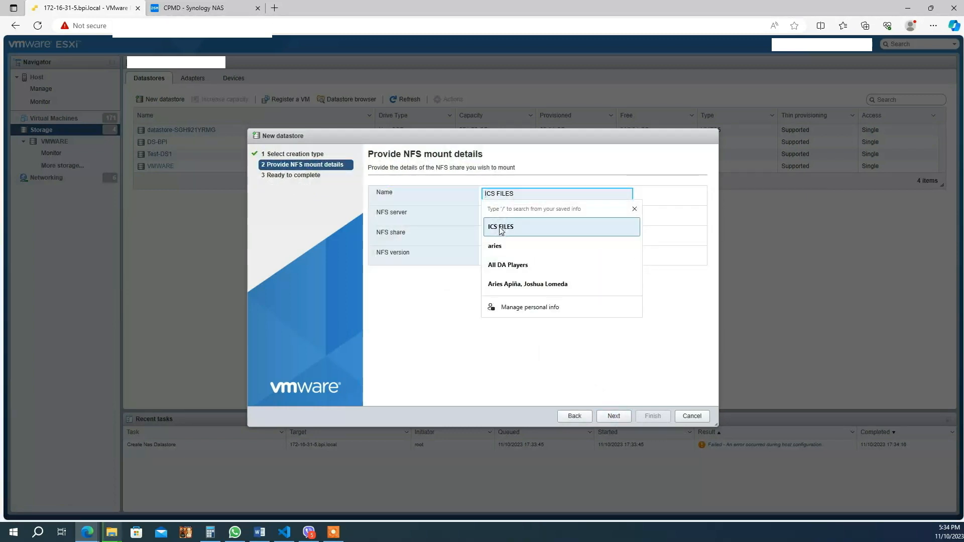
pyautogui.click(500, 228)
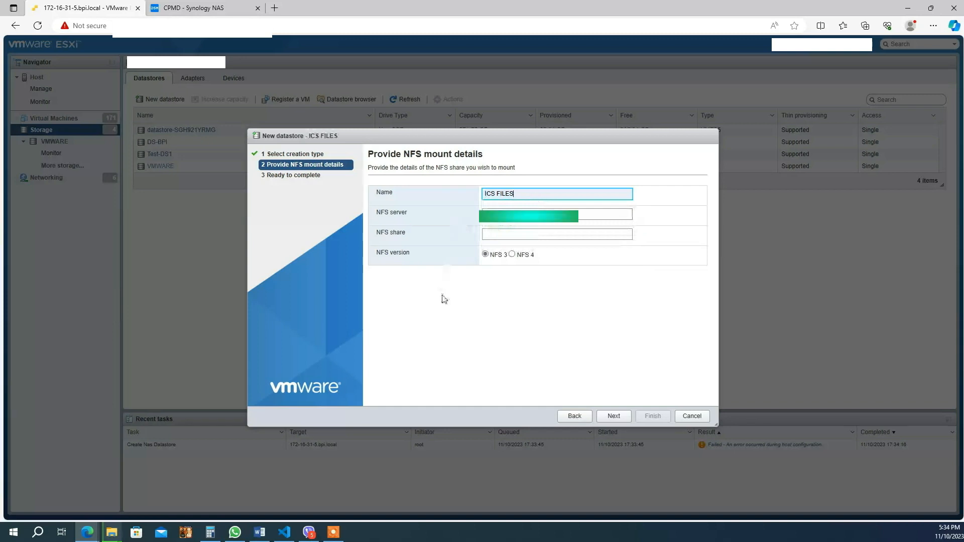
pyautogui.click(503, 212)
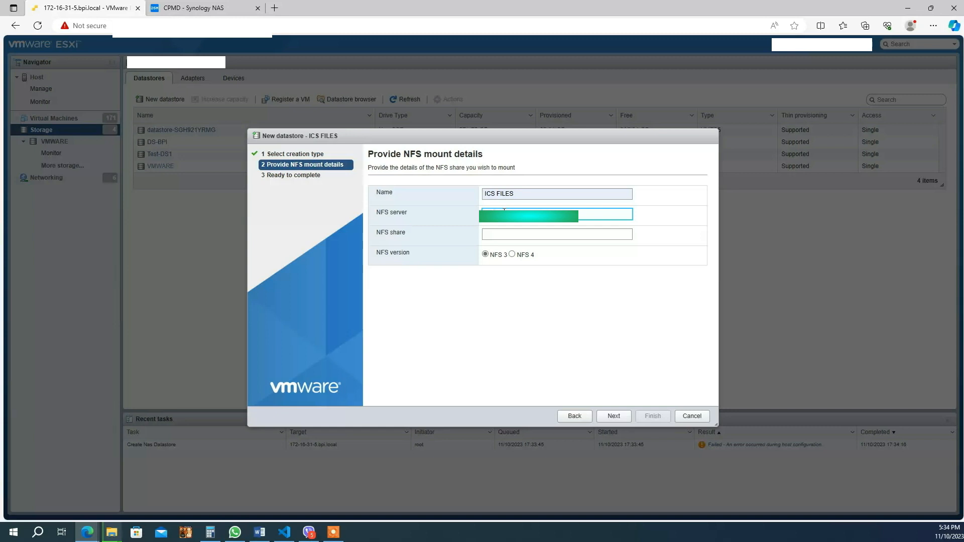
# Set the NFS share to the mount path /volume1/VMWARE copied from the Synology folder settings, and finish creating the datastore with NFS 3
pyautogui.click(501, 232)
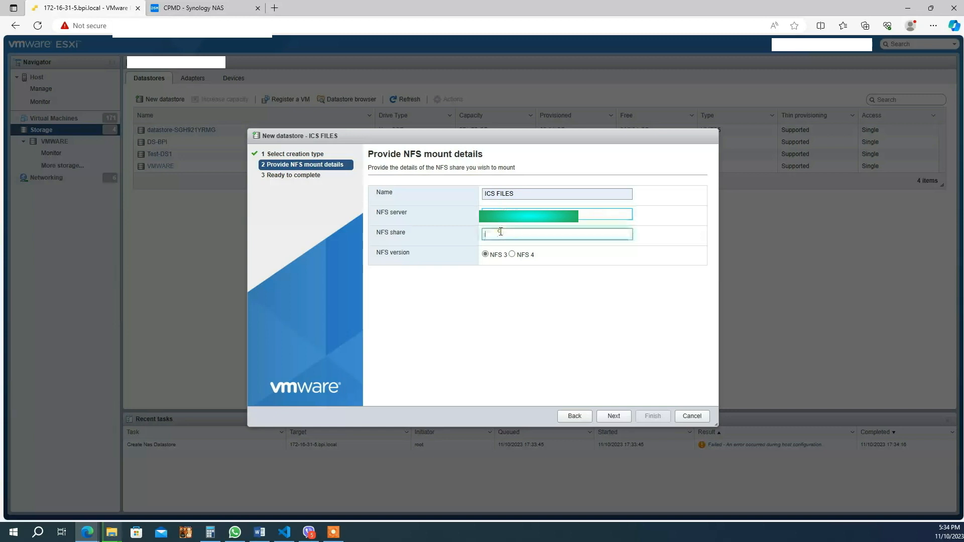
pyautogui.press('BackSpace')
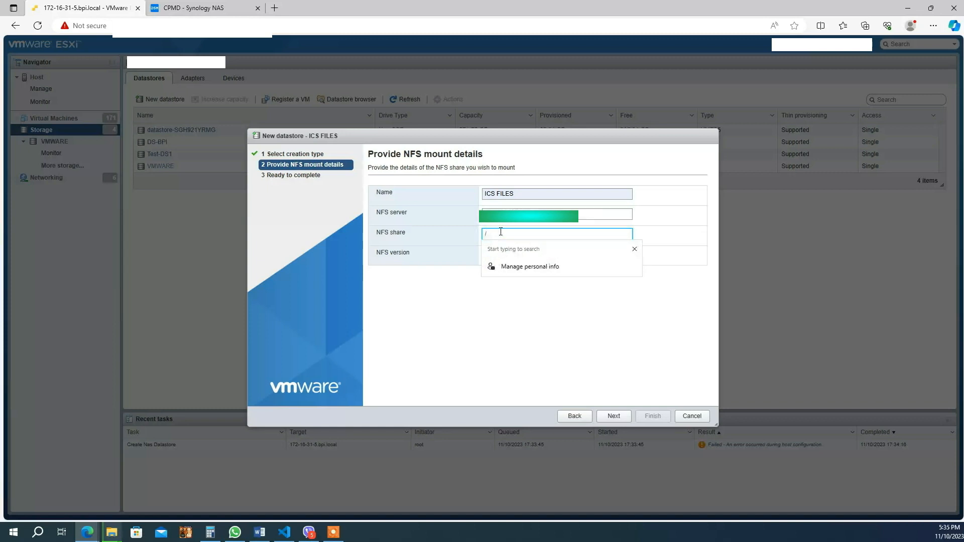
pyautogui.write('/v')
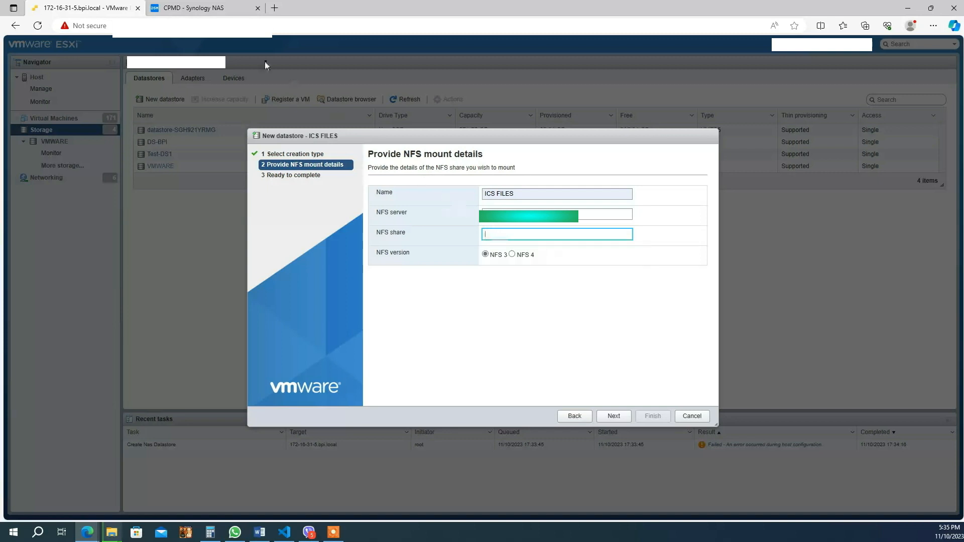
pyautogui.click(193, 7)
pyautogui.moveTo(387, 402); pyautogui.dragTo(326, 408)
pyautogui.hotkey('ctrl', 'c')
pyautogui.click(90, 9)
pyautogui.hotkey('ctrl', 'v')
pyautogui.click(614, 417)
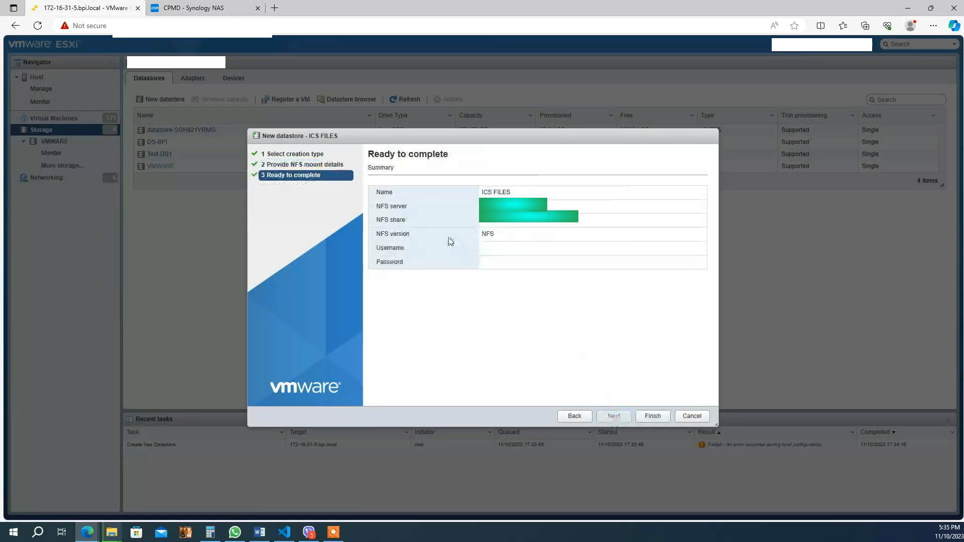
pyautogui.click(652, 419)
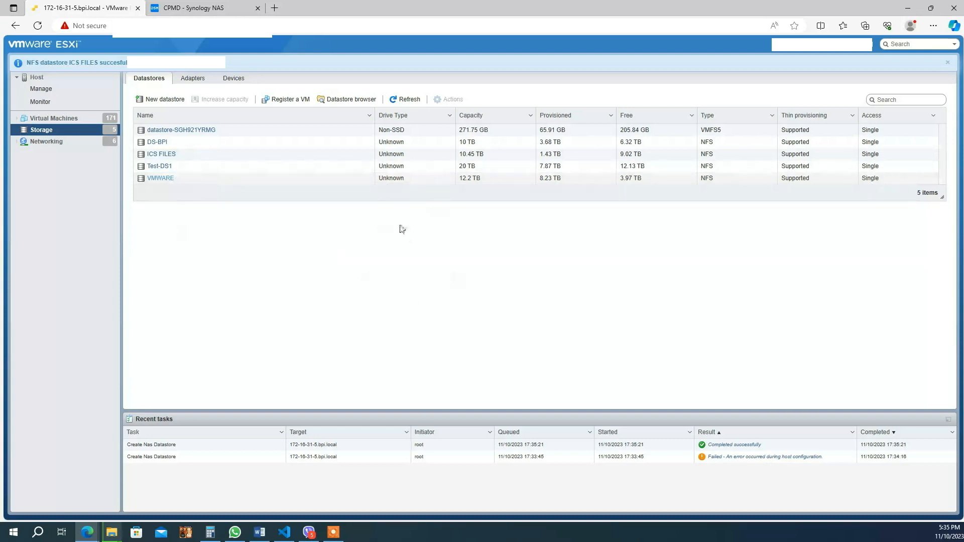
# View the details of the ICS FILES datastore, and return to the datastore list
pyautogui.click(161, 155)
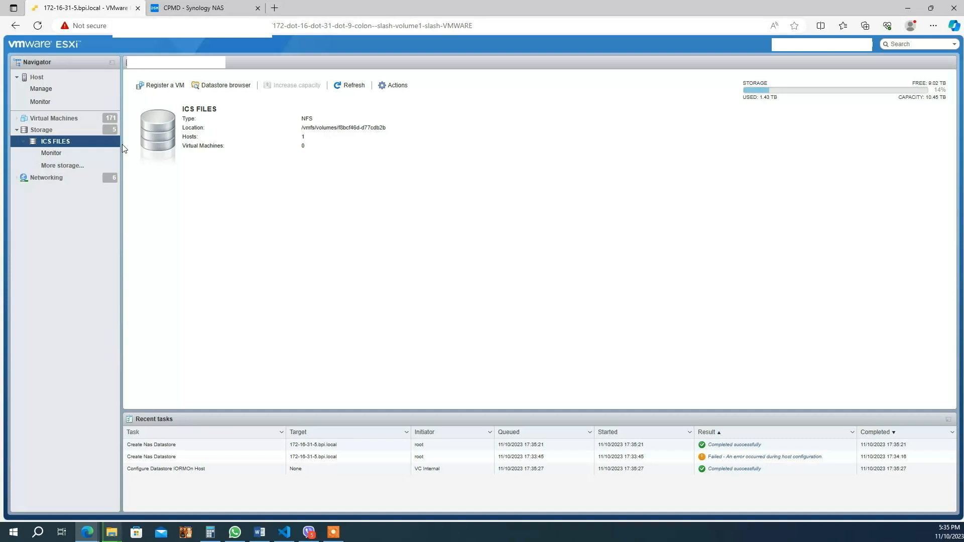
pyautogui.click(65, 126)
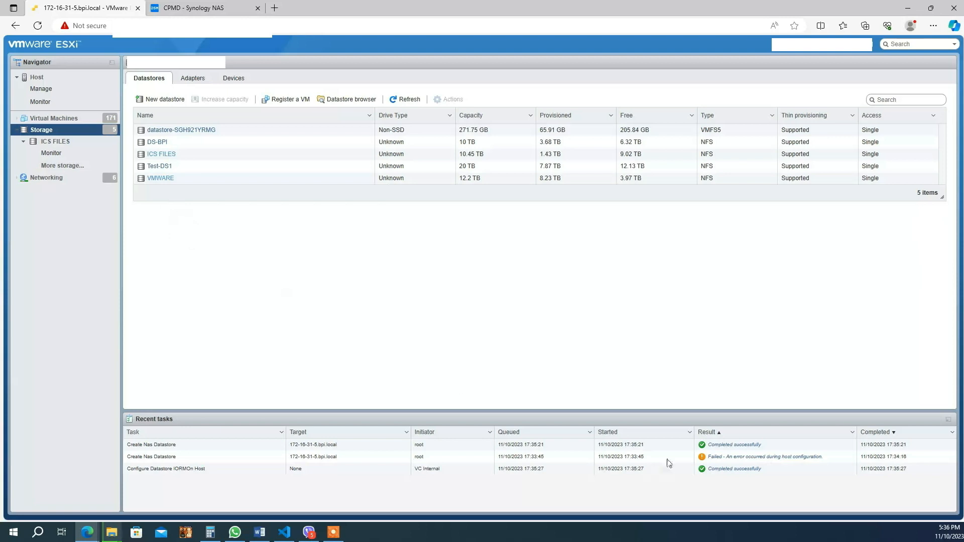